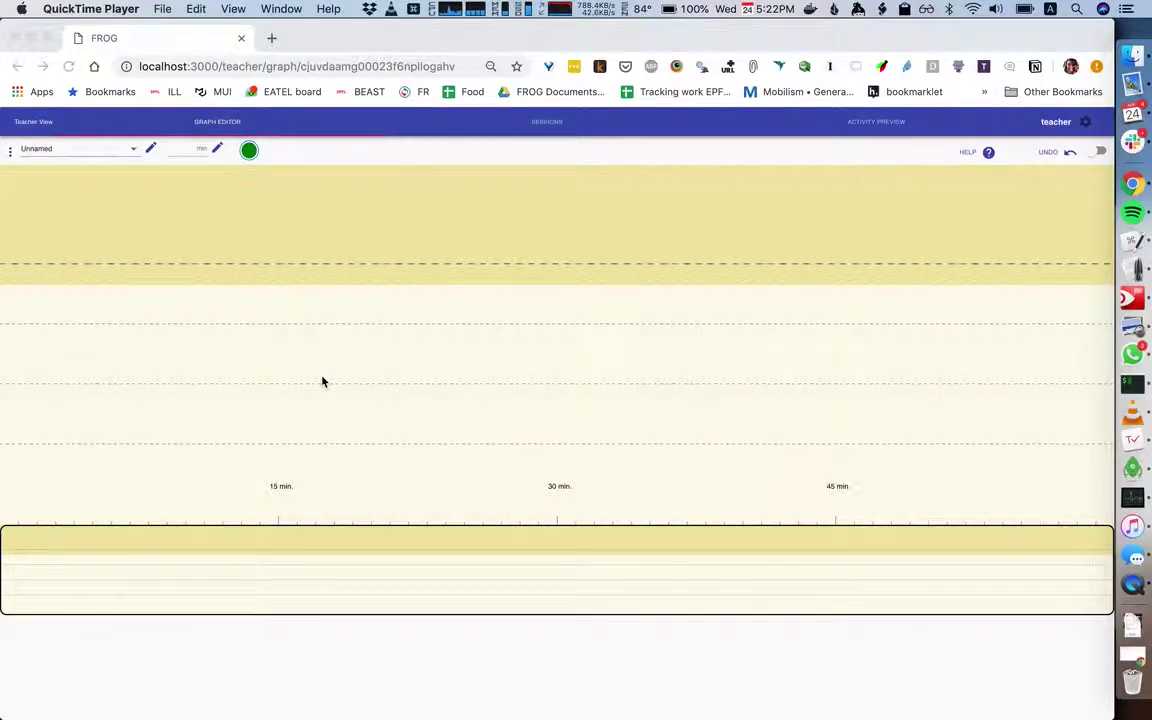
Step: Add a Brainstorm activity starting at about 7 min and place it on the uppermost of the three activity lines
{"action": "left_click", "coordinate": [130, 383]}
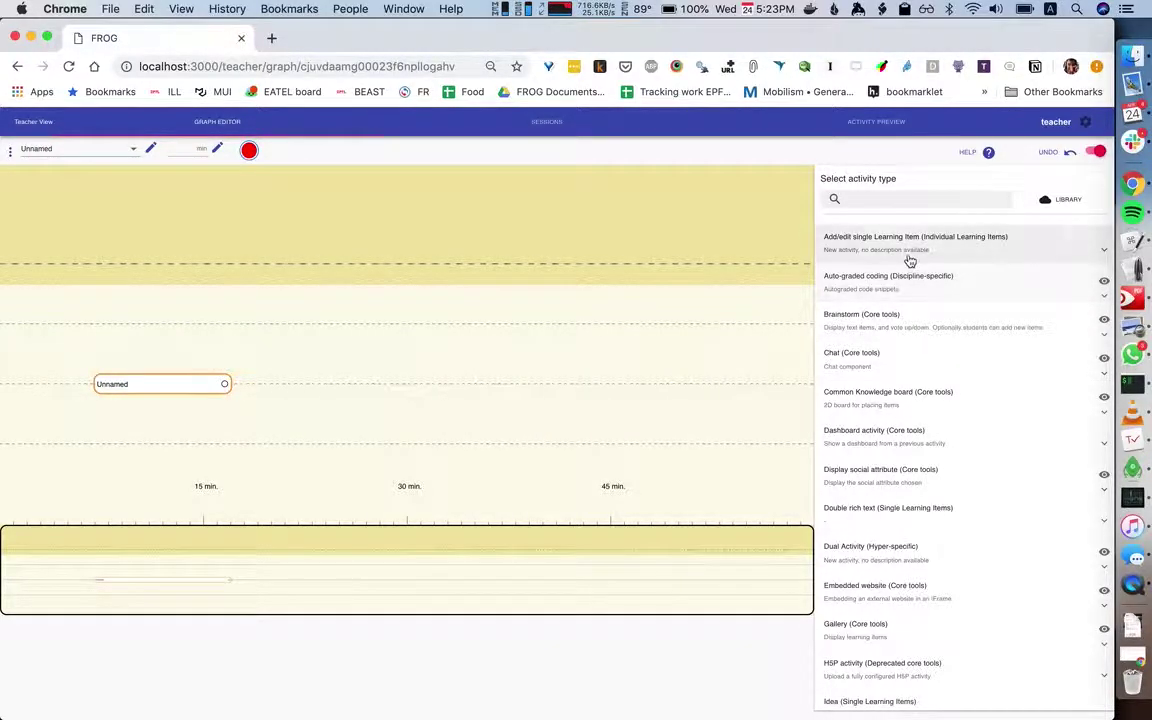
{"action": "left_click", "coordinate": [901, 319]}
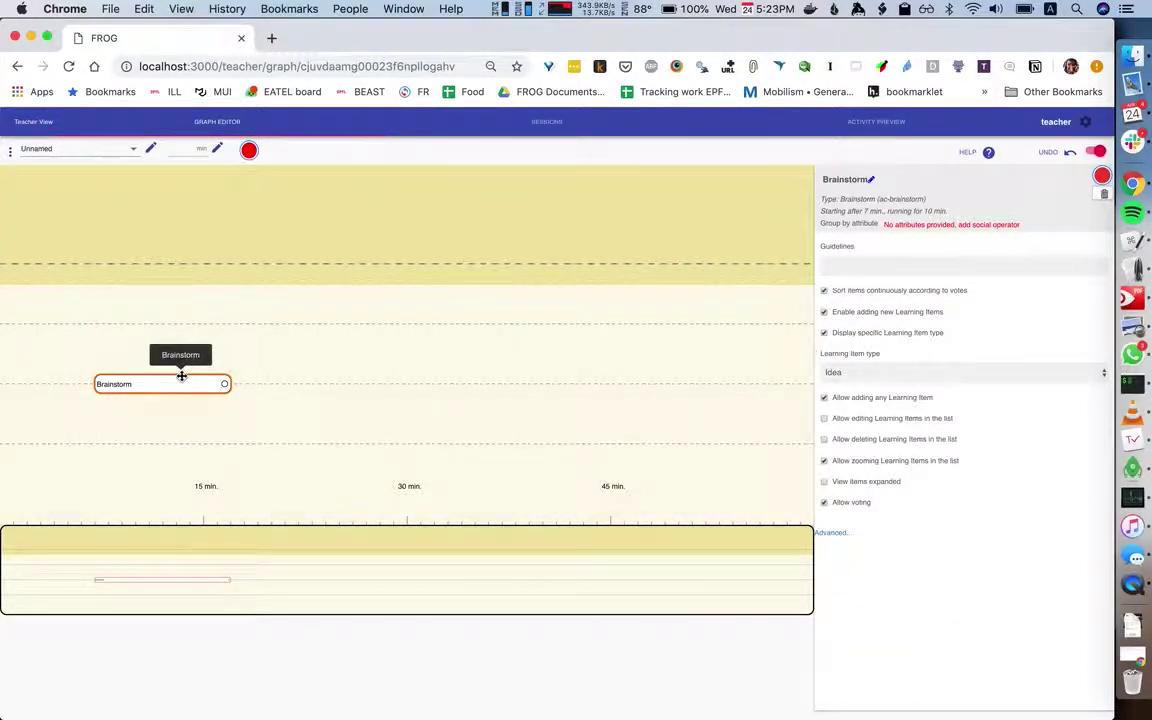
{"action": "left_click_drag", "start_coordinate": [181, 376], "coordinate": [181, 318]}
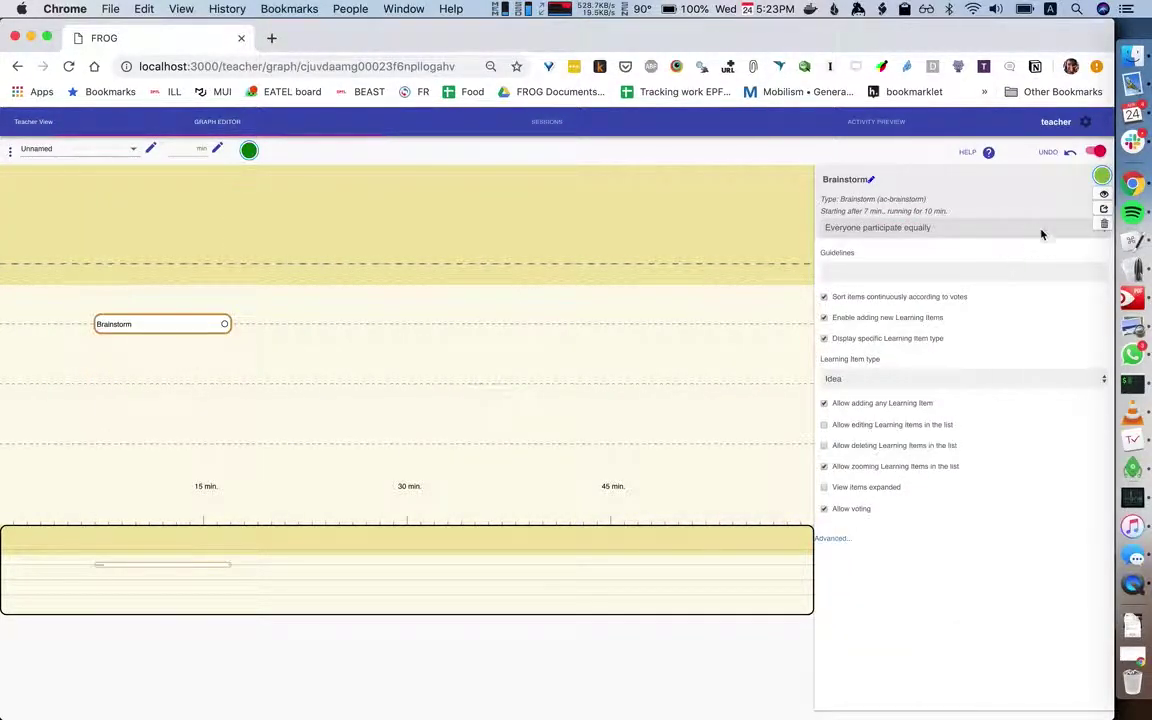
Step: Preview the Brainstorm activity and add an idea titled "Hello" with the text "hi"
{"action": "left_click", "coordinate": [1104, 193]}
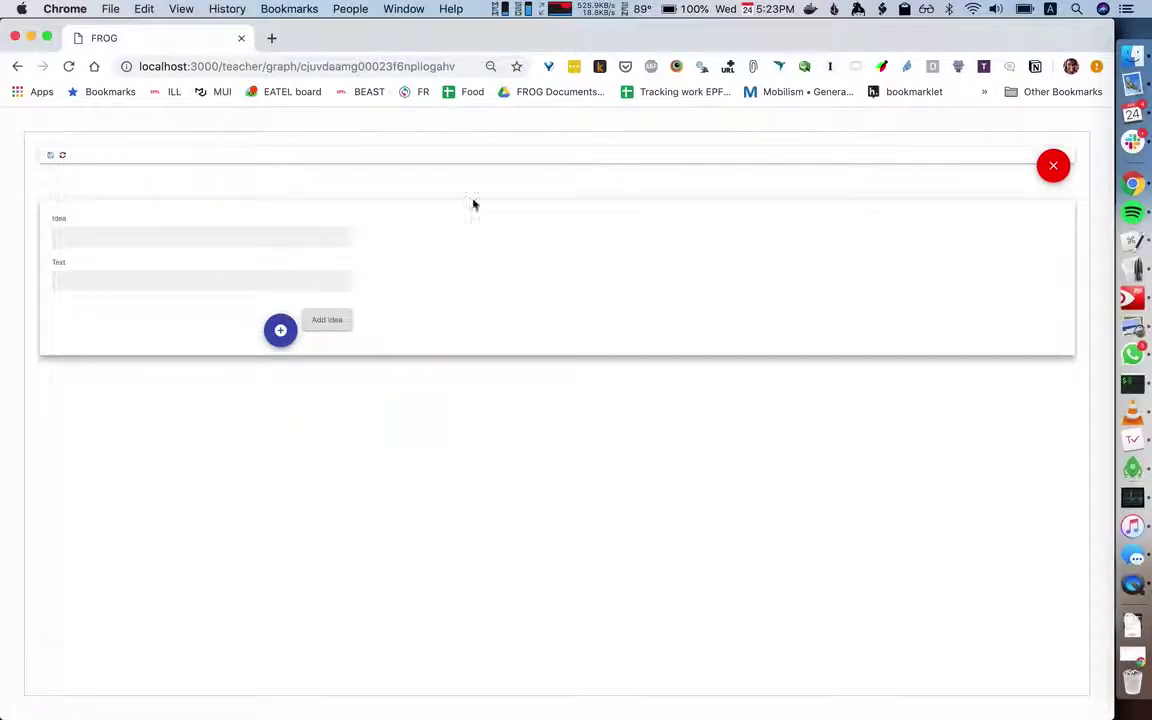
{"action": "left_click", "coordinate": [146, 236]}
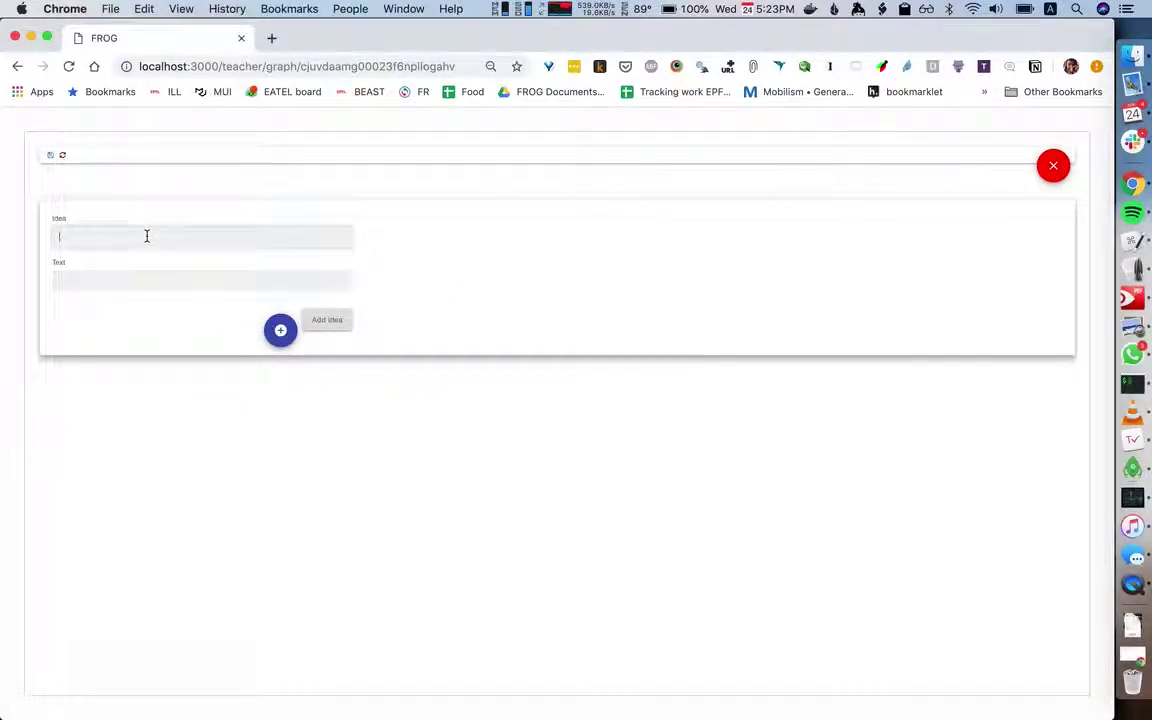
{"action": "type", "text": "Hello"}
{"action": "key", "text": "Tab"}
{"action": "type", "text": "hi"}
{"action": "left_click", "coordinate": [322, 322]}
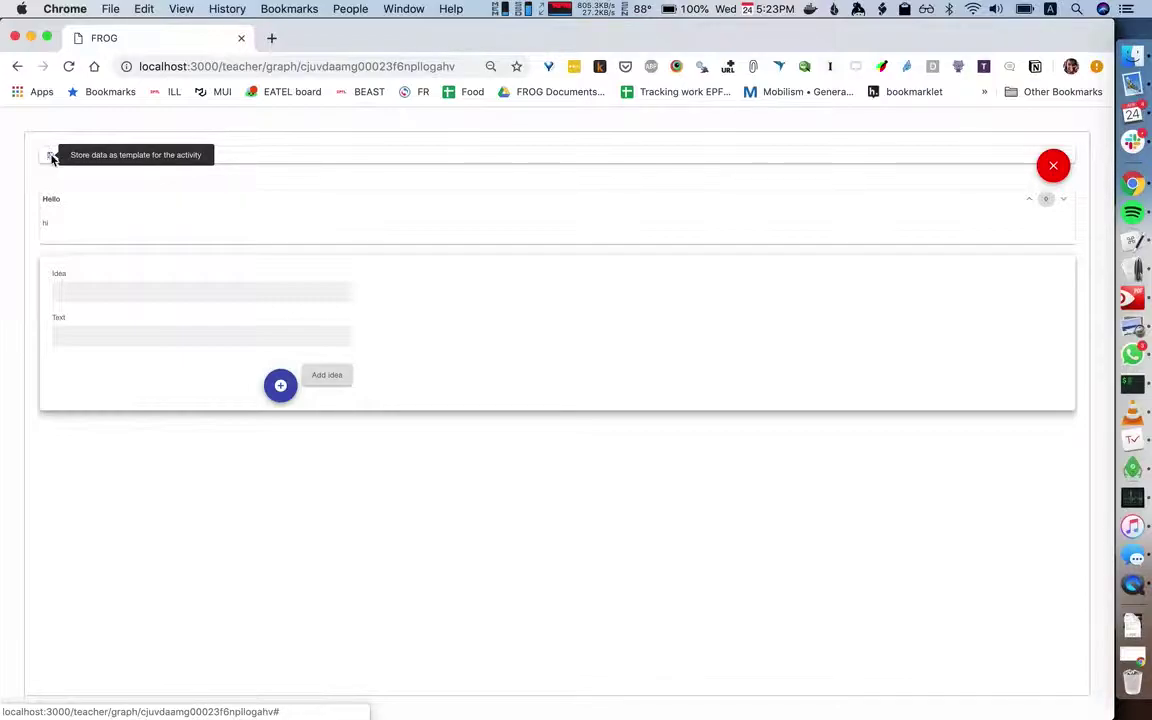
Step: Store the preview data as the activity's template and return to the graph
{"action": "left_click", "coordinate": [52, 159]}
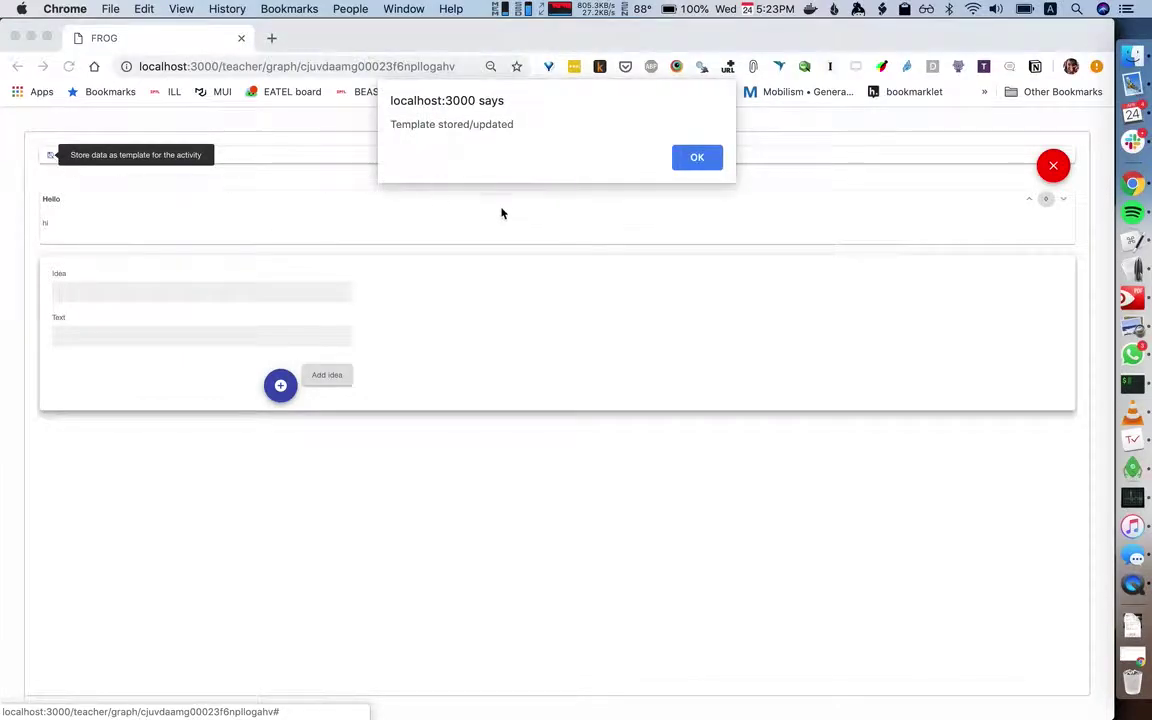
{"action": "left_click", "coordinate": [697, 157]}
{"action": "left_click", "coordinate": [1053, 163]}
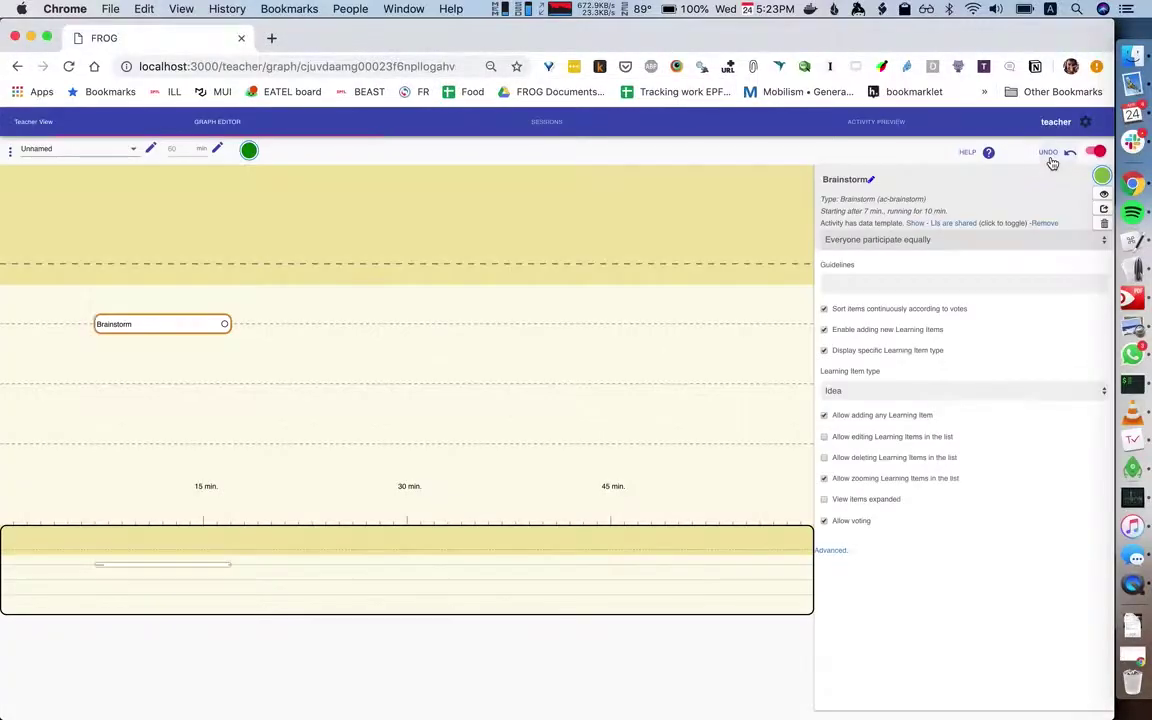
Step: Check the Brainstorm activity's stored data in its preview and by showing its data template
{"action": "left_click", "coordinate": [1104, 201]}
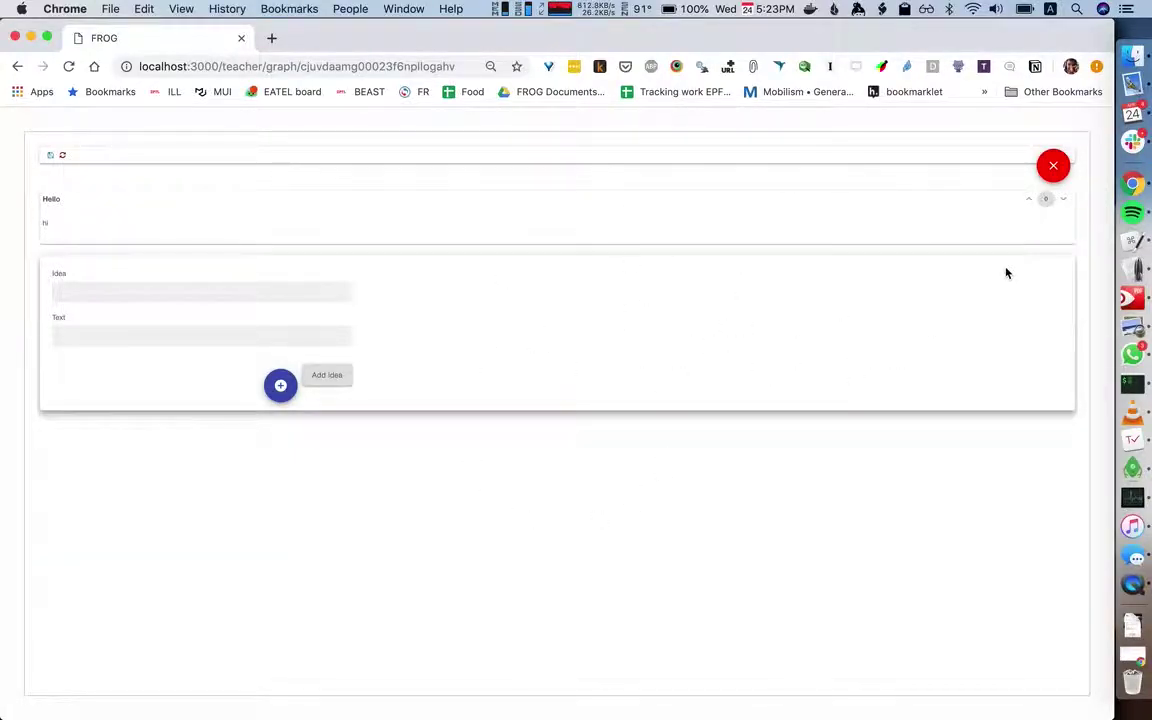
{"action": "left_click", "coordinate": [1053, 165]}
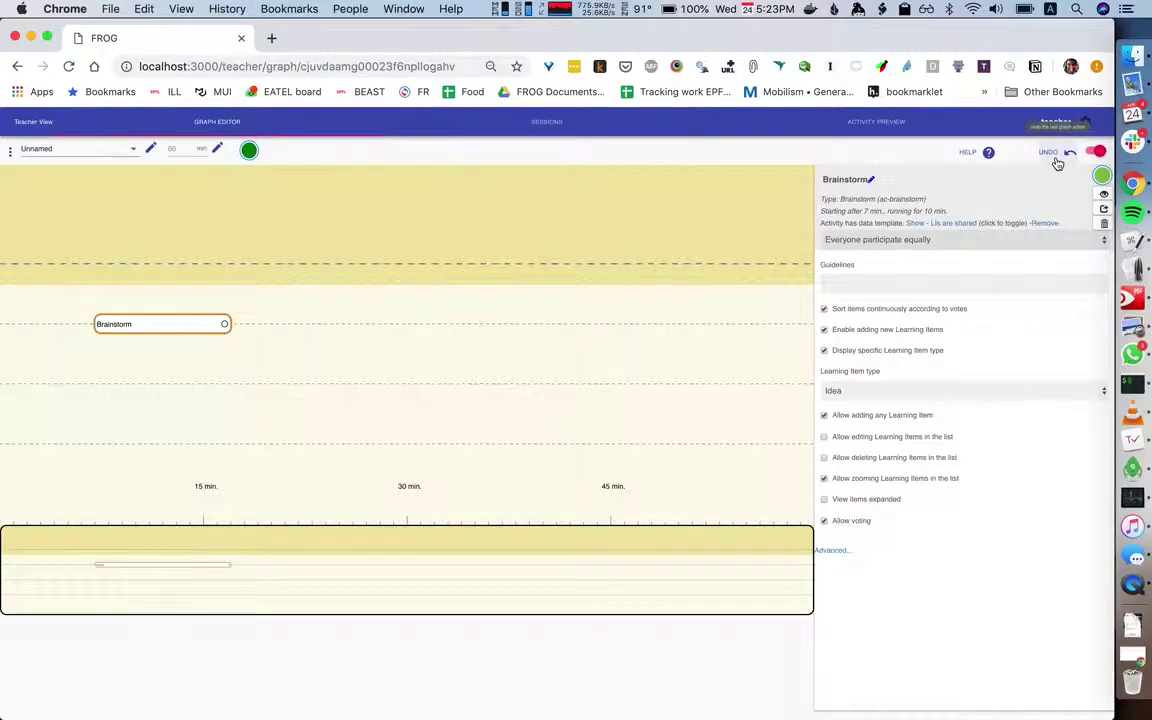
{"action": "left_click", "coordinate": [915, 224]}
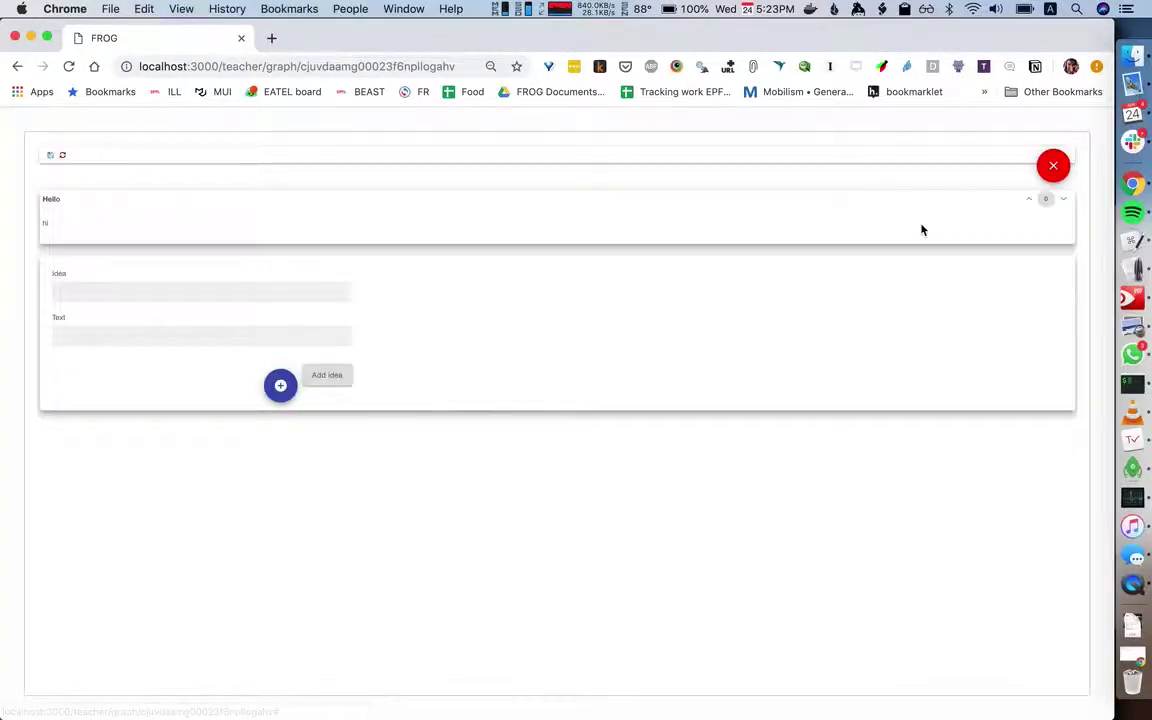
{"action": "left_click", "coordinate": [1051, 169]}
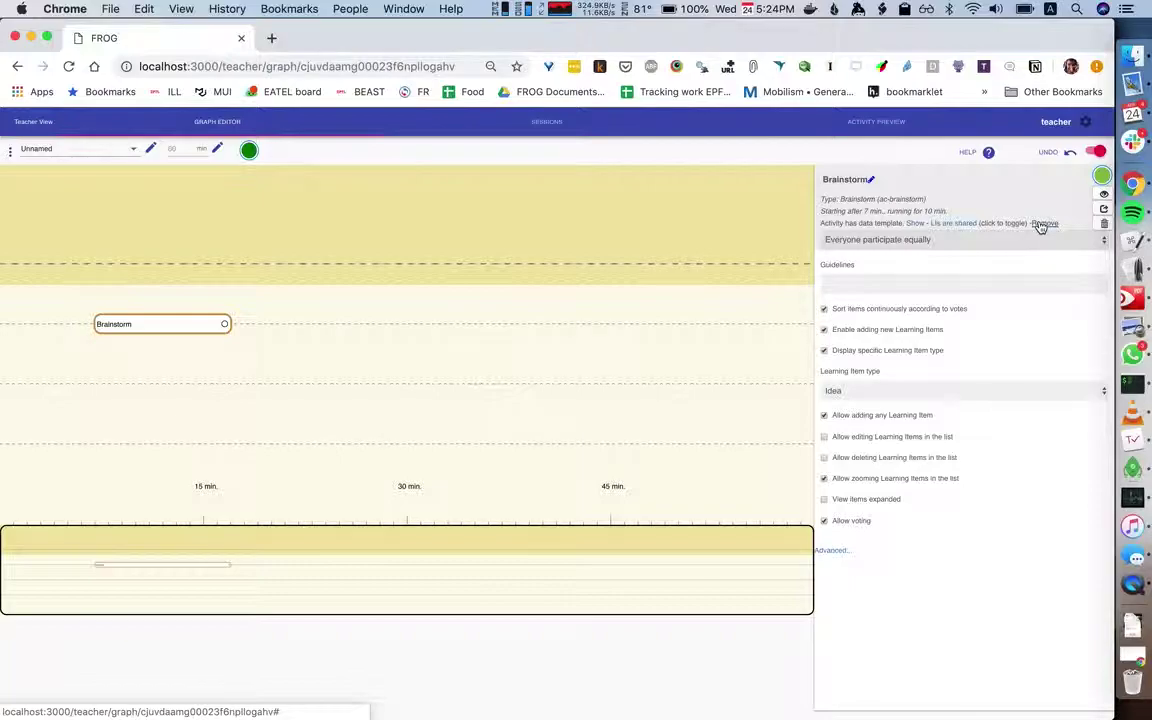
Step: Move the Brainstorm activity down to the lowest activity line
{"action": "left_click", "coordinate": [249, 293]}
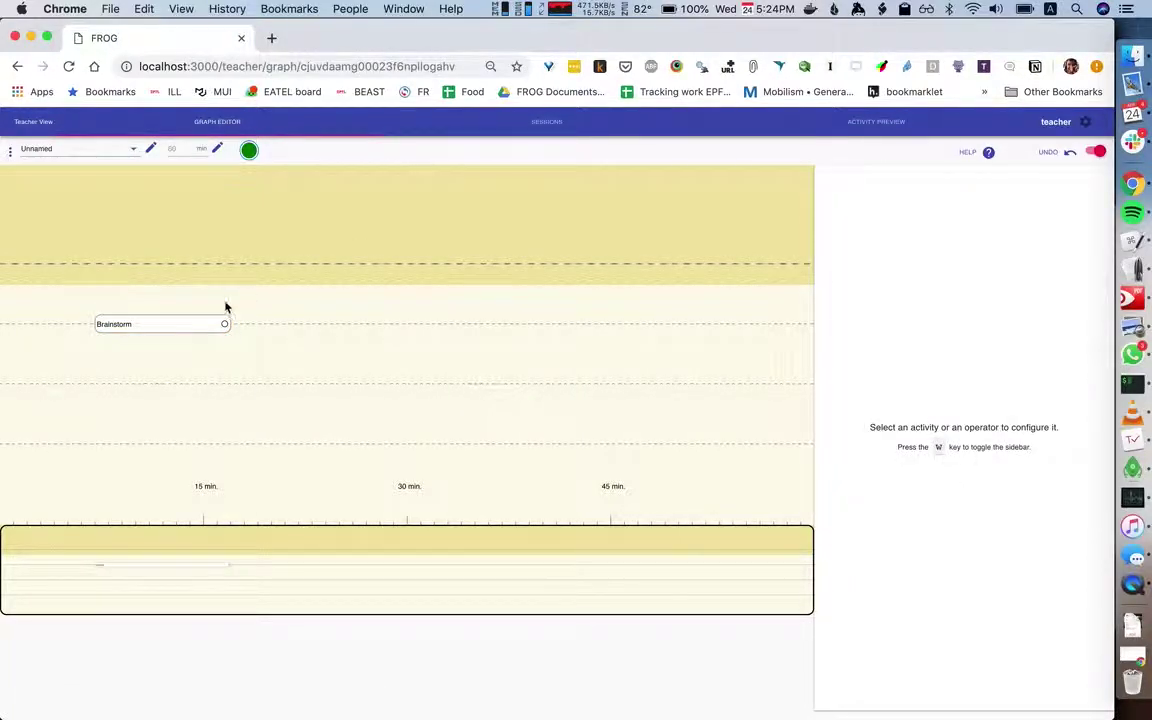
{"action": "left_click", "coordinate": [195, 321]}
{"action": "key", "text": "Down"}
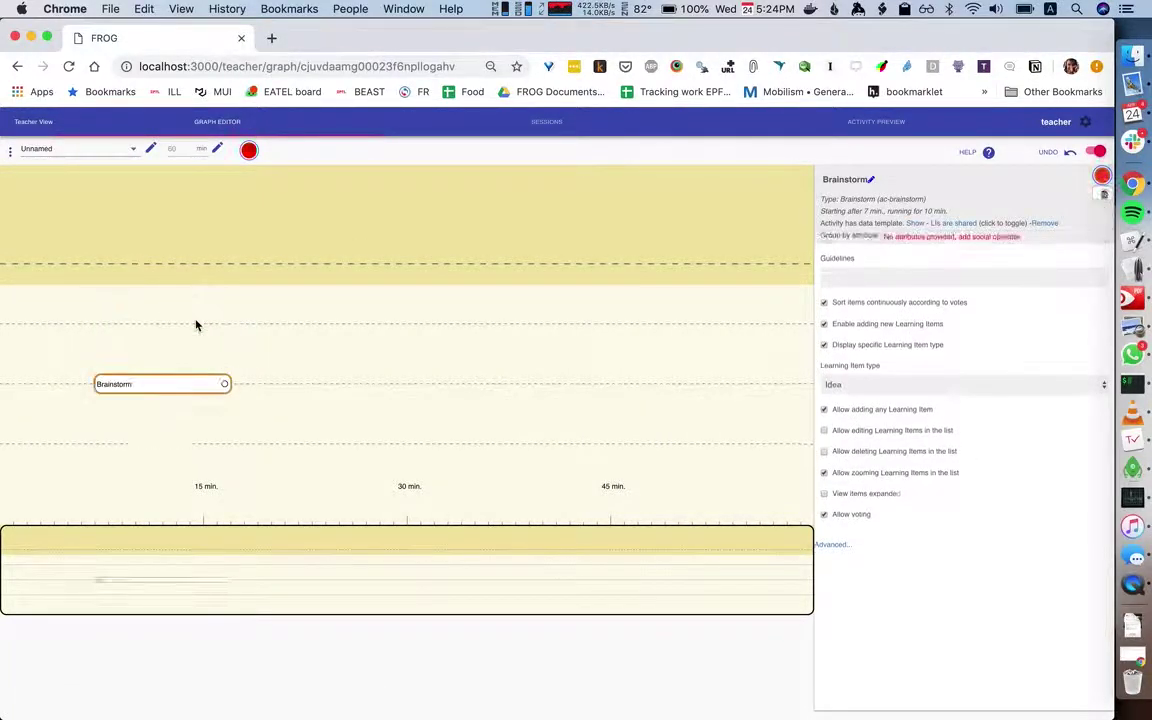
{"action": "key", "text": "Down"}
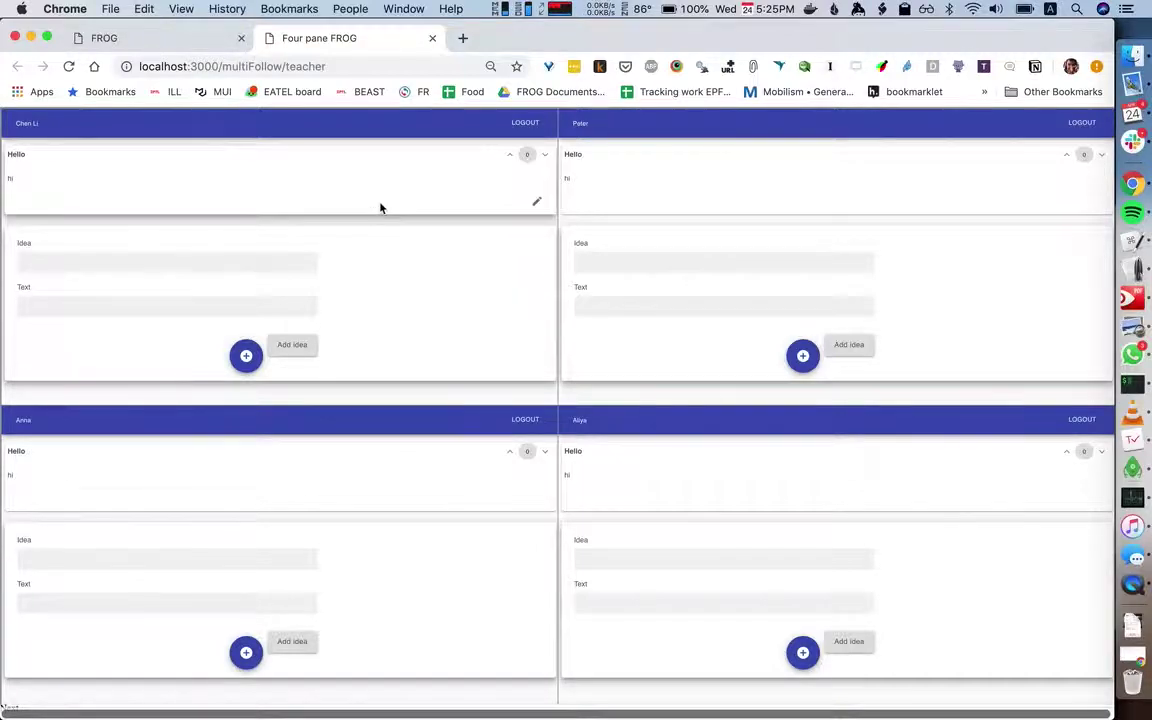
Step: In the first student's pane, change the idea's title to "Hello fsdfskdjsdkfjskdjfsdfjksdf" and save it
{"action": "left_click", "coordinate": [535, 199]}
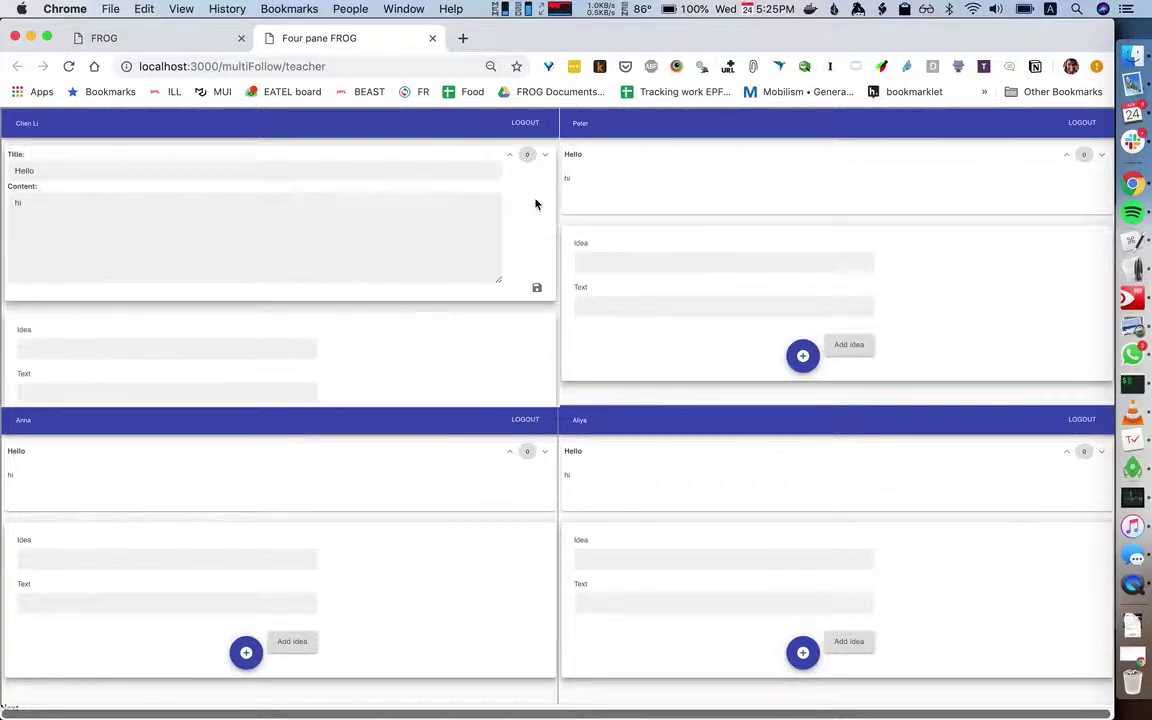
{"action": "left_click", "coordinate": [300, 170]}
{"action": "type", "text": "fsdfskdjsdkfjskdjfsdfjksdf"}
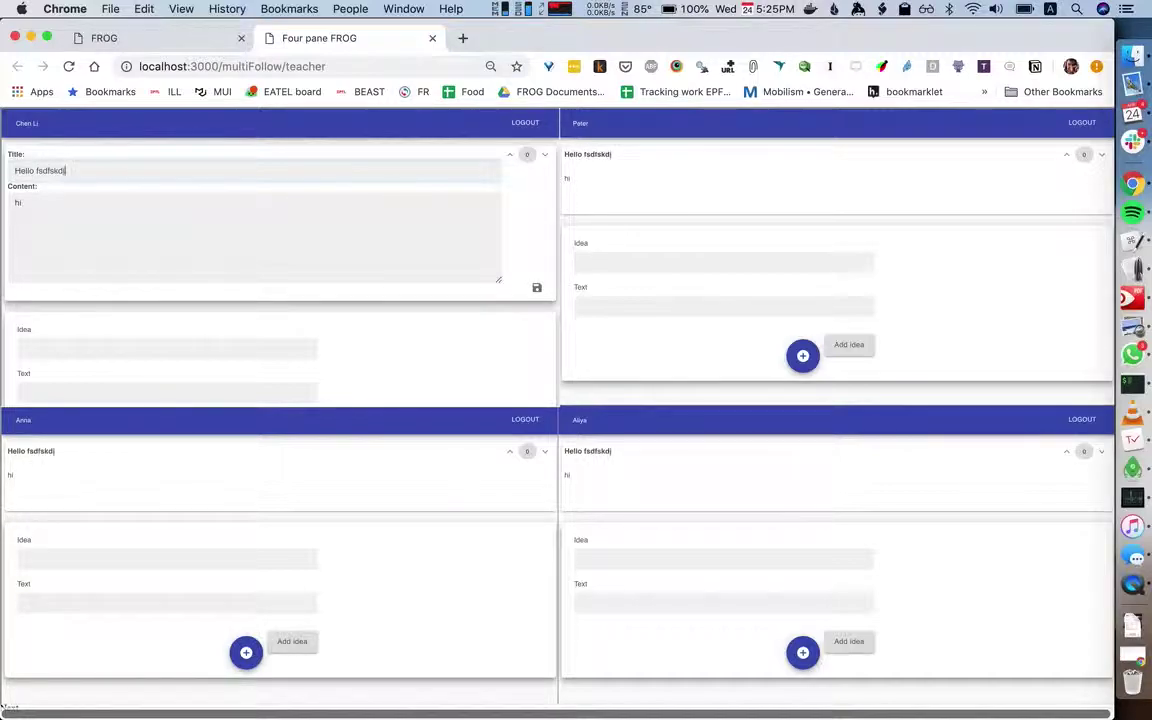
{"action": "left_click", "coordinate": [48, 482]}
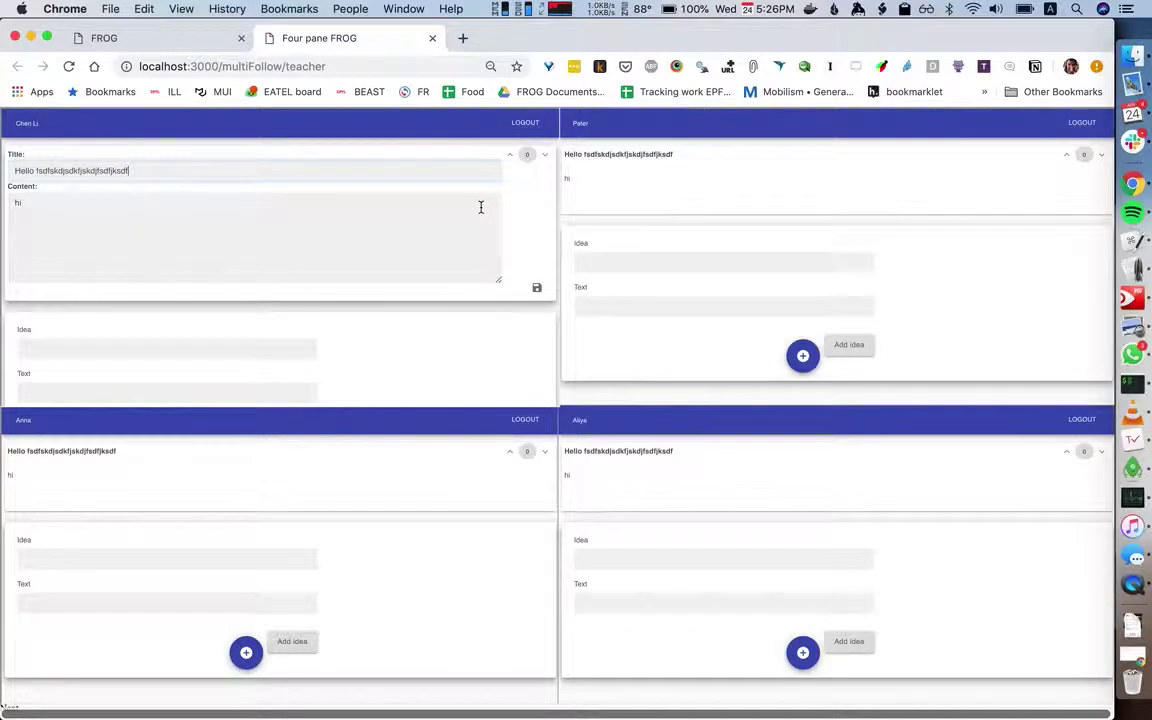
{"action": "left_click", "coordinate": [537, 283]}
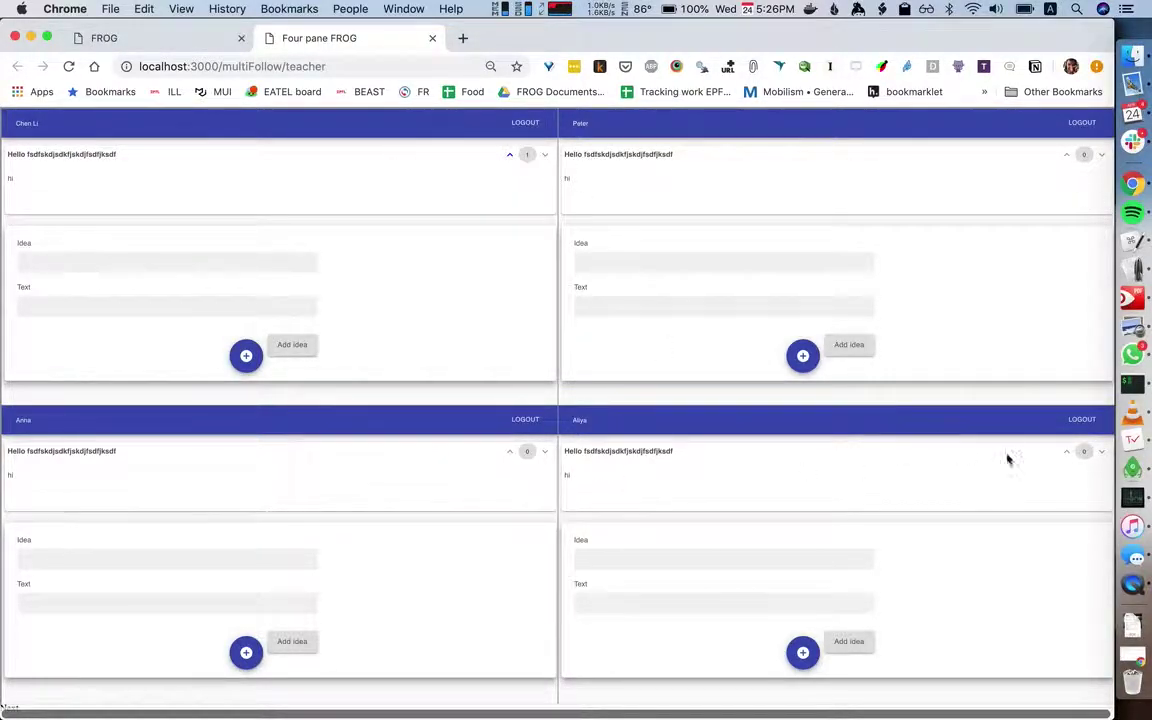
Step: Return to the graph editor and switch the Brainstorm activity's data template from shared to duplicated learning items
{"action": "left_click", "coordinate": [165, 38]}
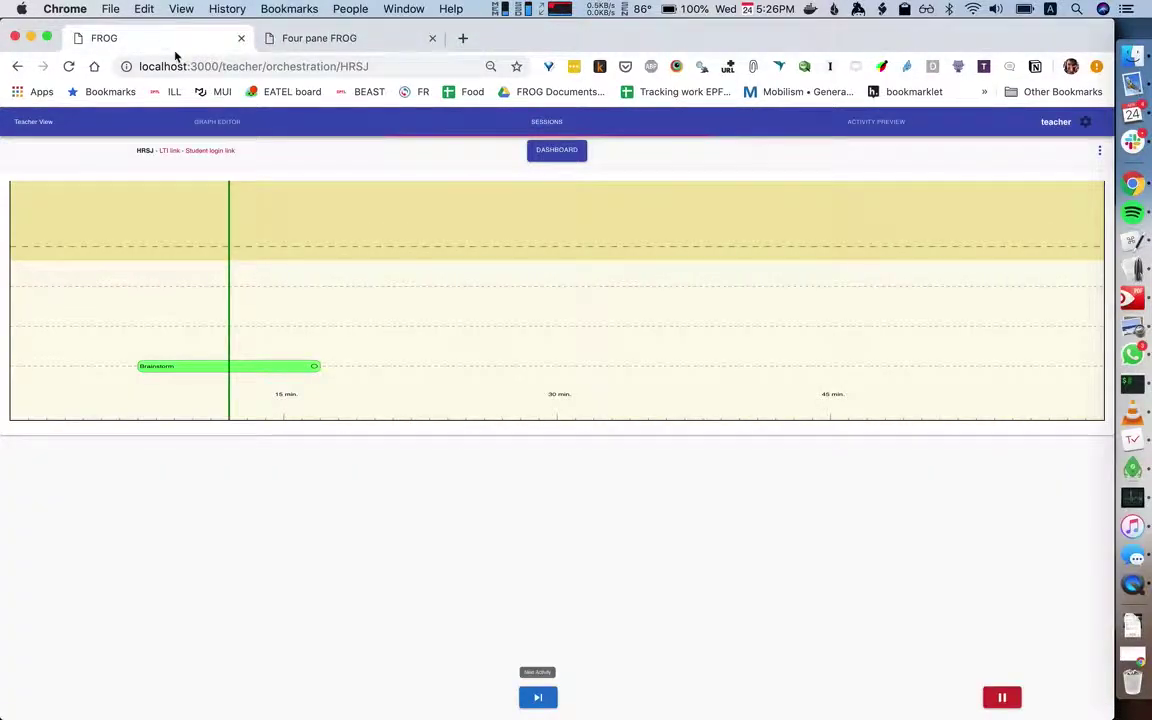
{"action": "left_click", "coordinate": [231, 128]}
{"action": "left_click", "coordinate": [257, 444]}
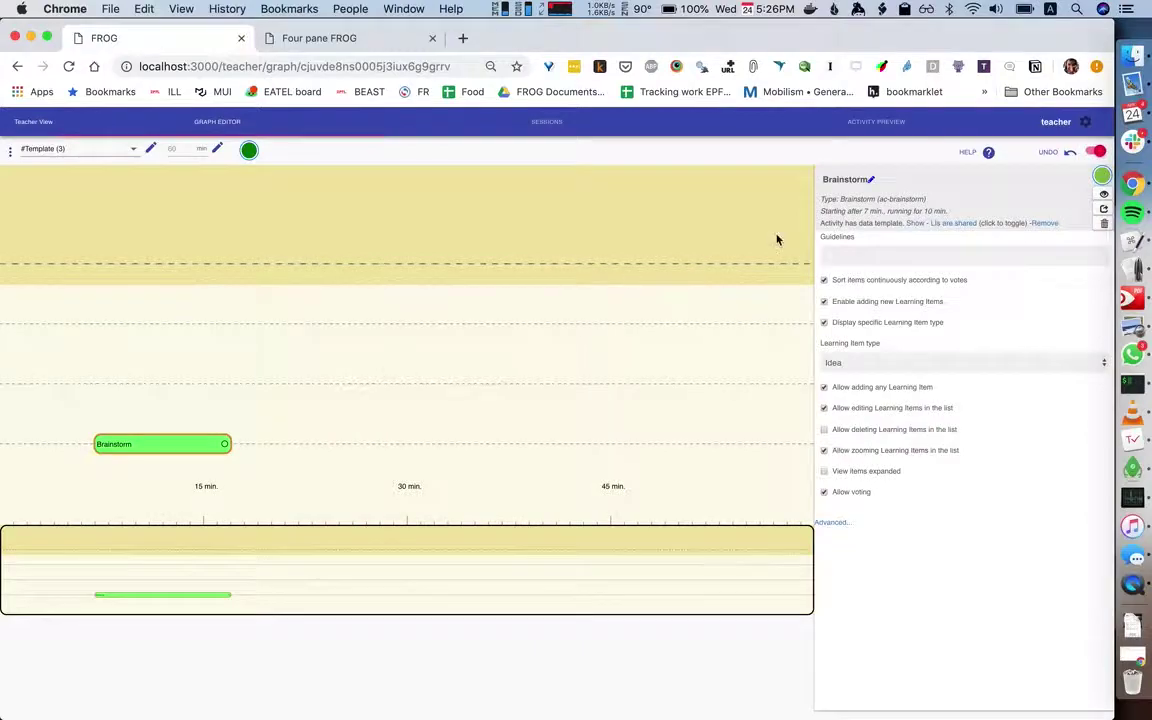
{"action": "left_click", "coordinate": [955, 223]}
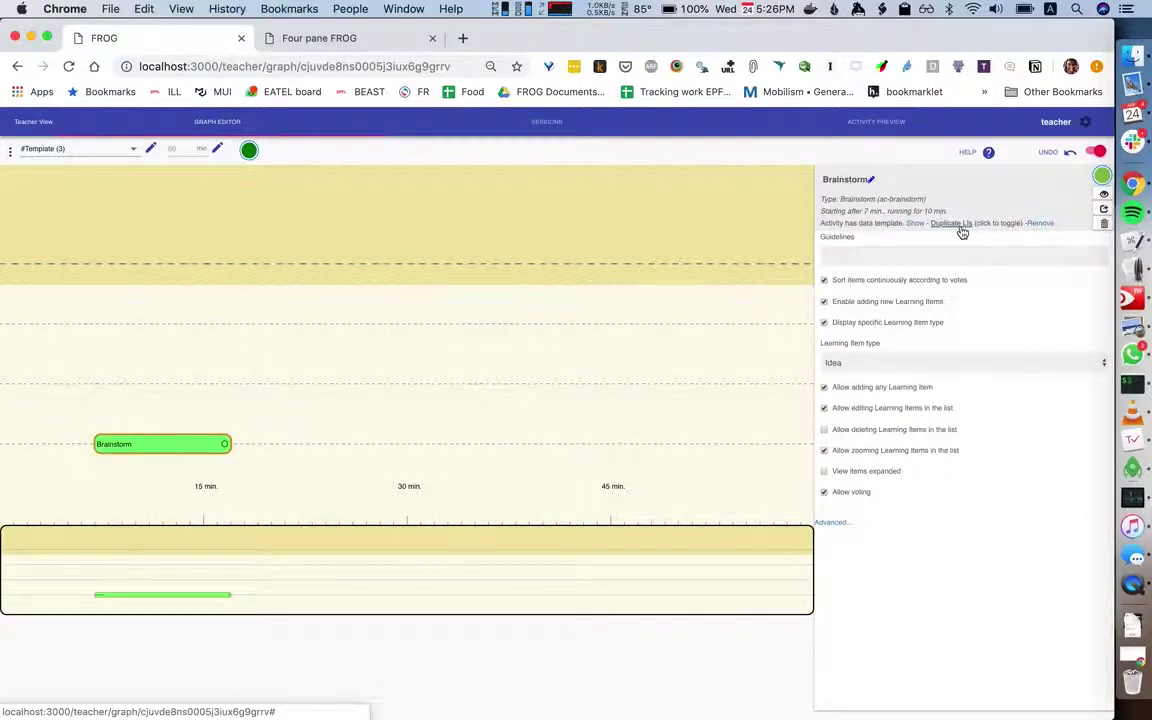
Step: Restart the session and start its Brainstorm activity
{"action": "left_click", "coordinate": [553, 124]}
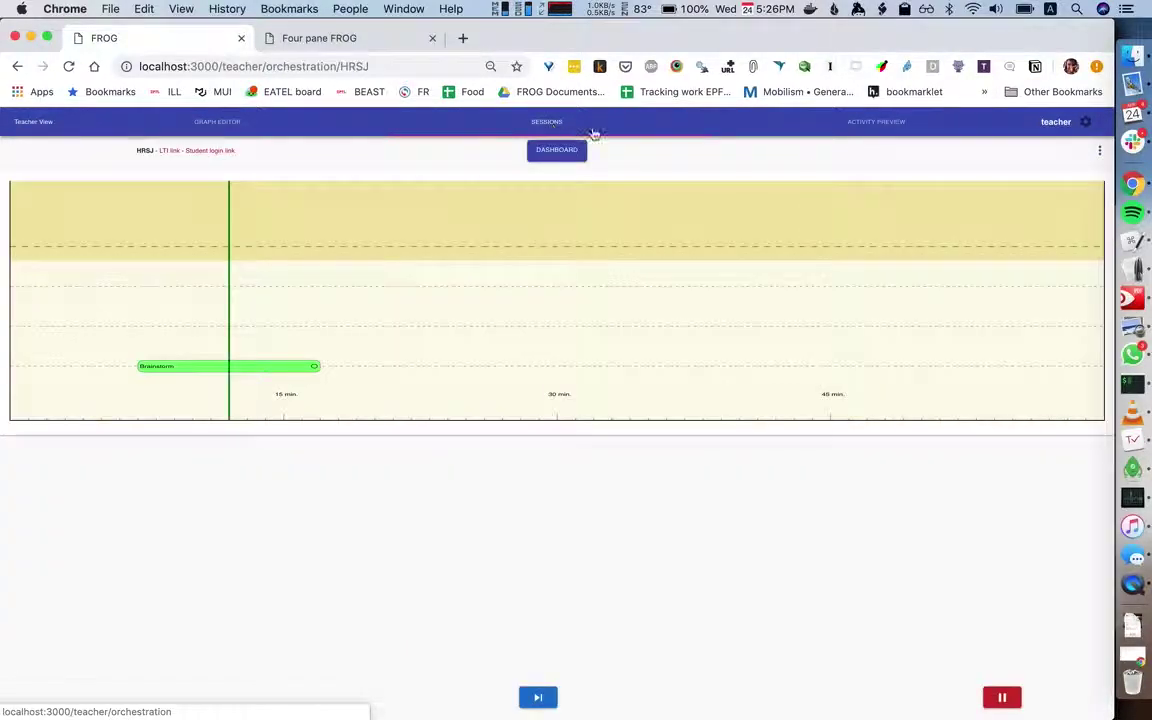
{"action": "left_click", "coordinate": [1099, 151]}
{"action": "left_click", "coordinate": [1075, 180]}
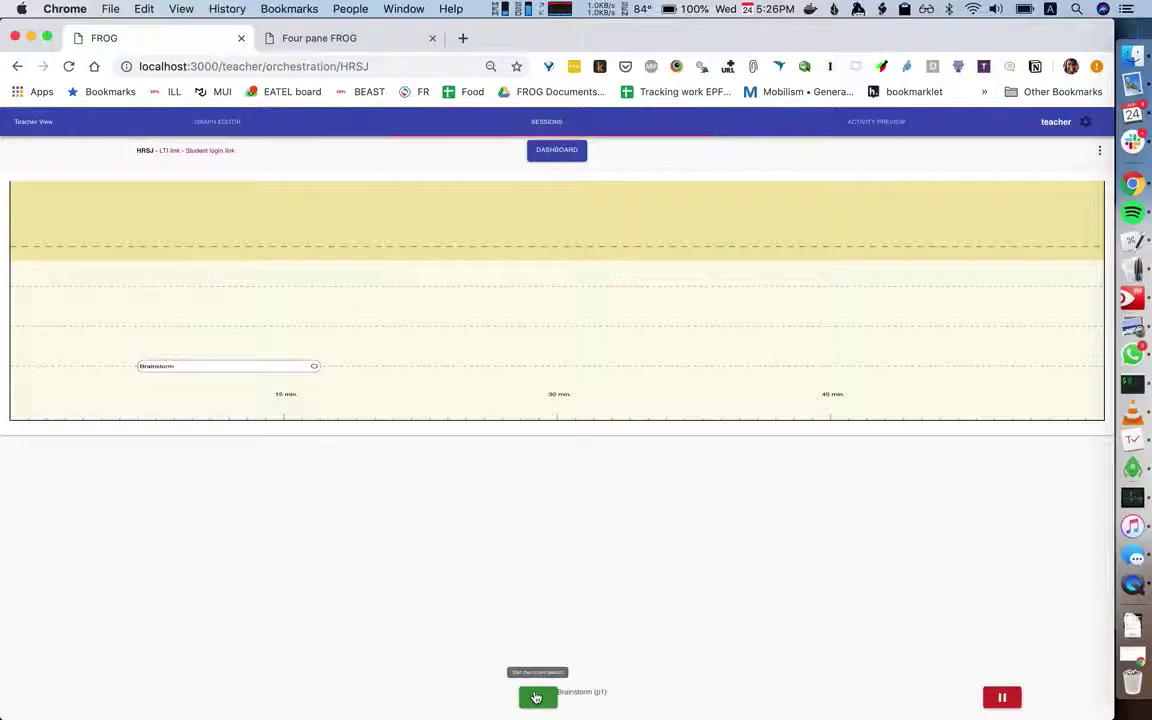
{"action": "left_click", "coordinate": [537, 697]}
Step: In the first pane of the four-student view, change the Hello idea's content to "hi dfkjsdflskdjflsdkjfdlkjfs"
{"action": "left_click", "coordinate": [316, 40]}
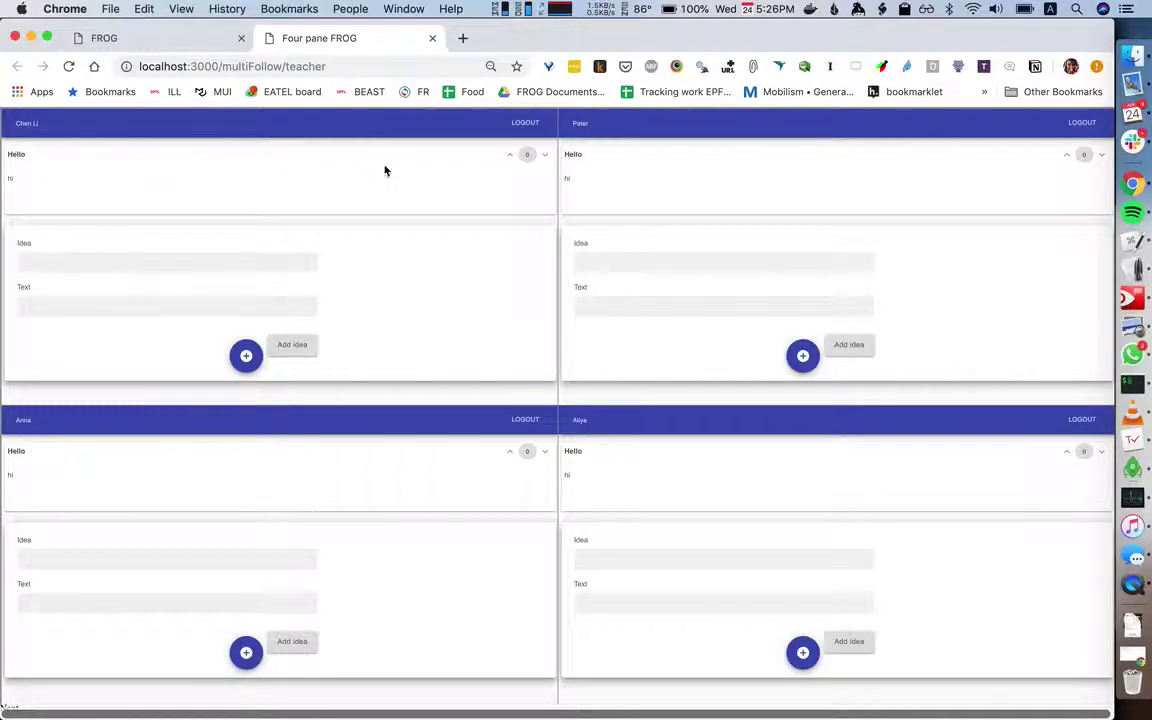
{"action": "left_click", "coordinate": [533, 200]}
{"action": "left_click", "coordinate": [188, 203]}
{"action": "type", "text": "dfkjsdflskdjflsdkjfdlkjfl"}
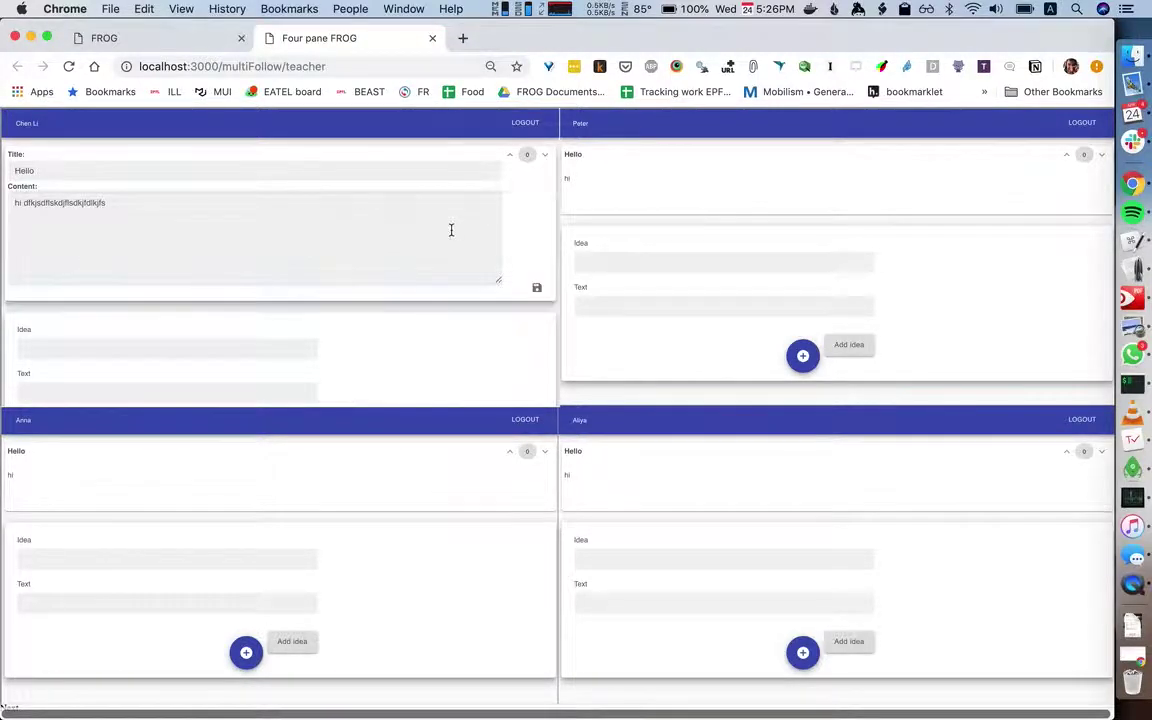
Step: Return to the graph editor and open the graph Globalisierung Woche 1
{"action": "left_click", "coordinate": [155, 40]}
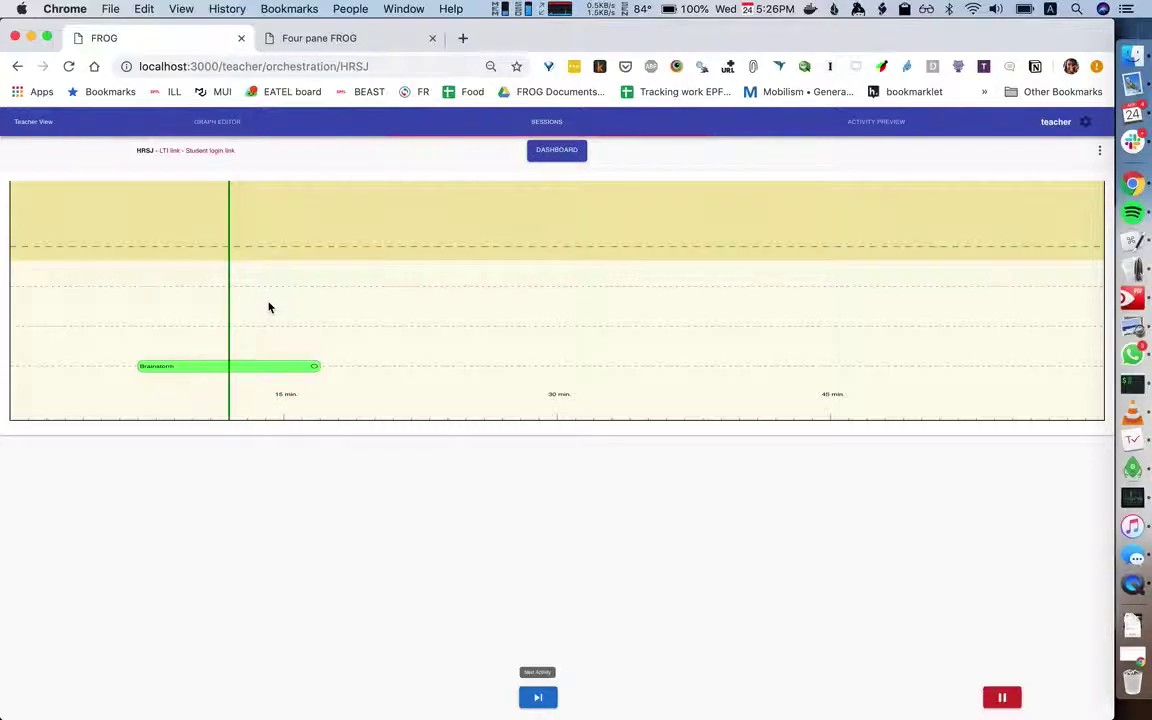
{"action": "left_click", "coordinate": [203, 124]}
{"action": "left_click", "coordinate": [105, 151]}
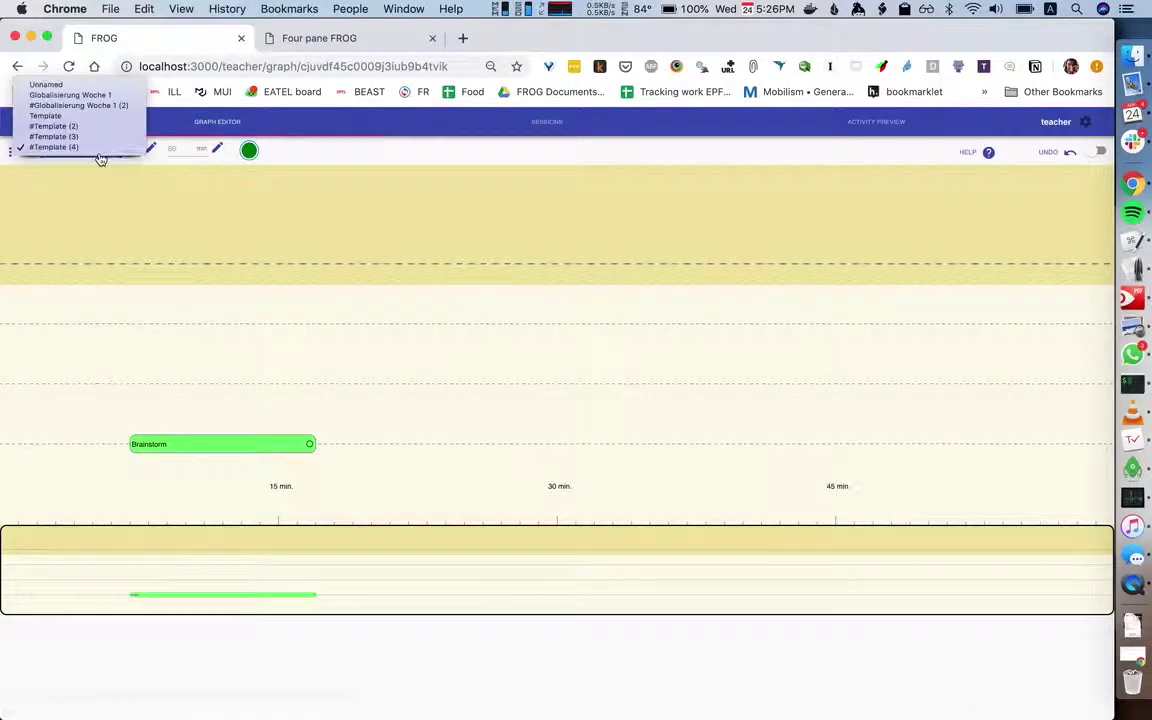
{"action": "left_click", "coordinate": [98, 97]}
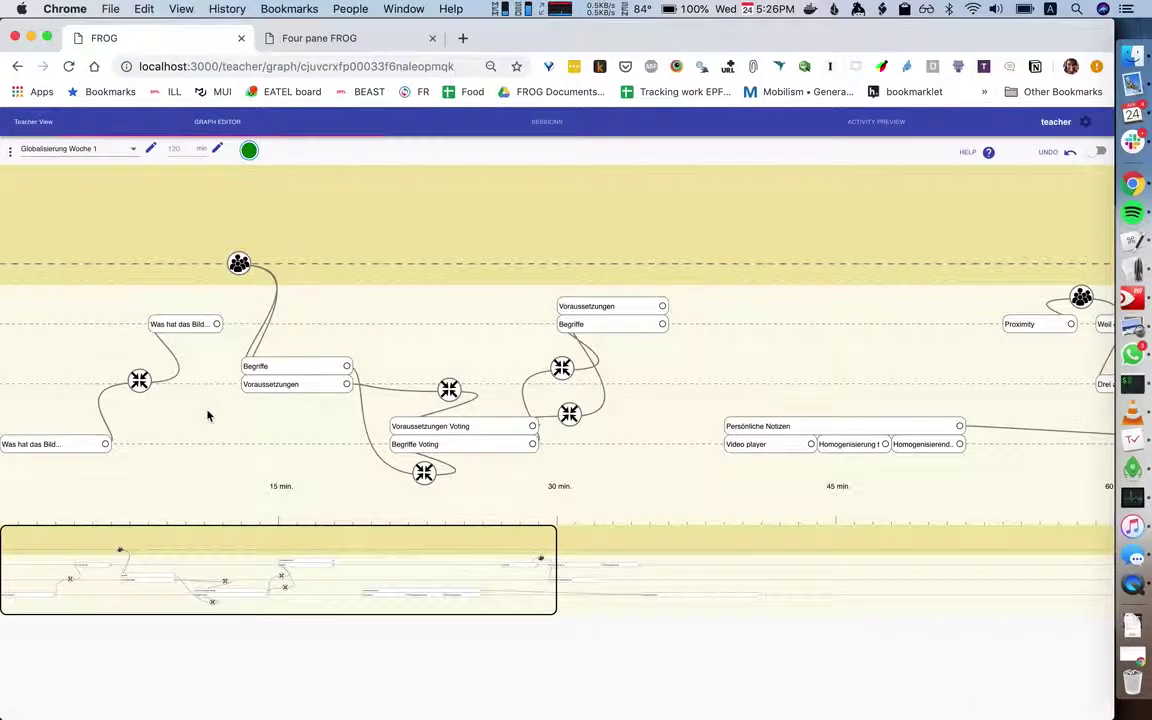
Step: Preview the Homogenisierend board, move the "Schwarzwälder Gasthofs" card to fragmentierend and the "finnischen Handy" card to weiss nicht, and close the preview
{"action": "left_click", "coordinate": [44, 445]}
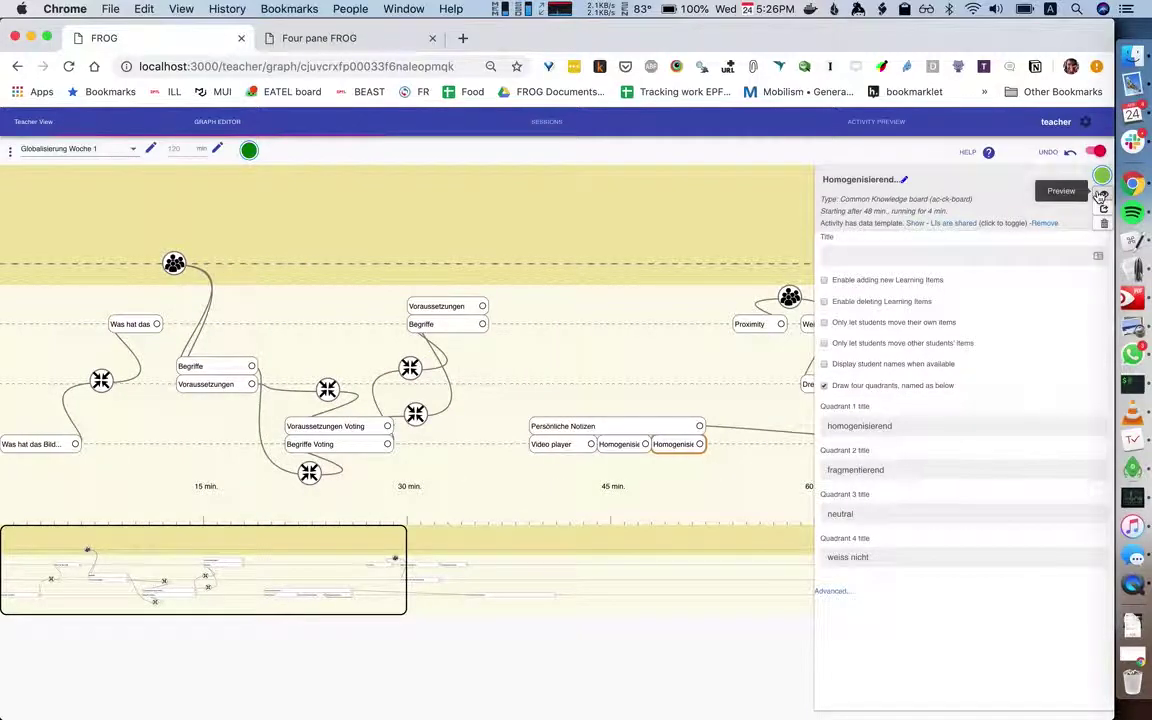
{"action": "left_click", "coordinate": [1094, 176]}
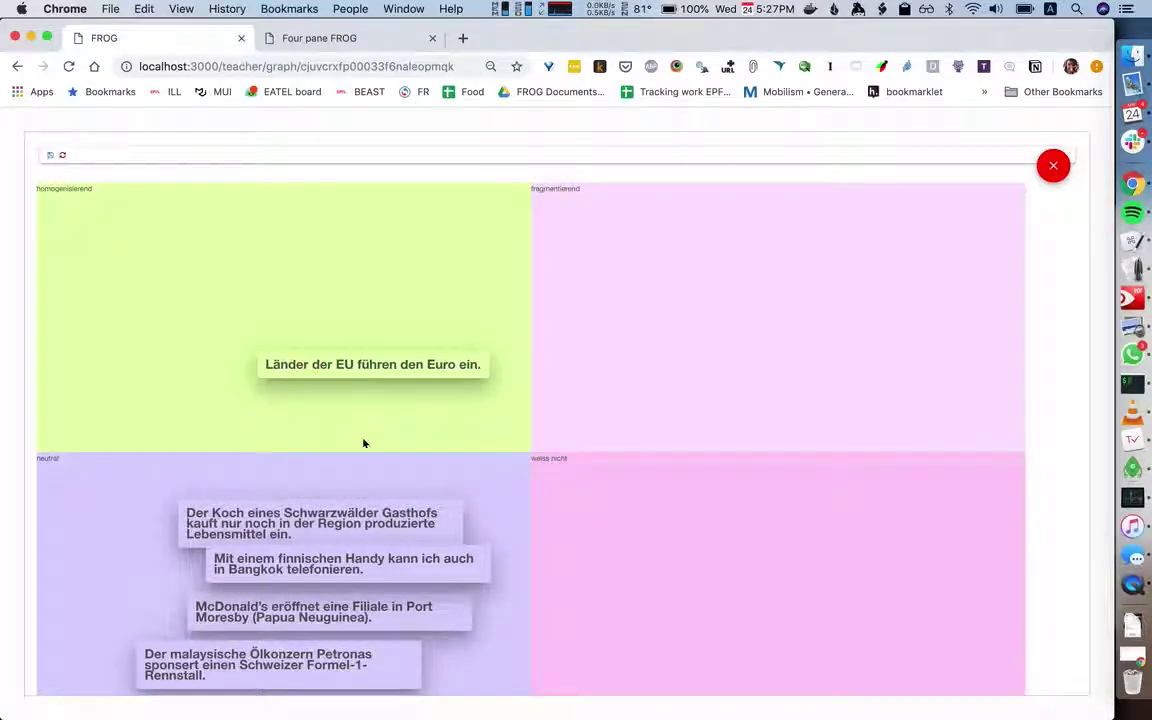
{"action": "left_click_drag", "start_coordinate": [340, 511], "coordinate": [722, 332]}
{"action": "left_click_drag", "start_coordinate": [430, 562], "coordinate": [735, 545]}
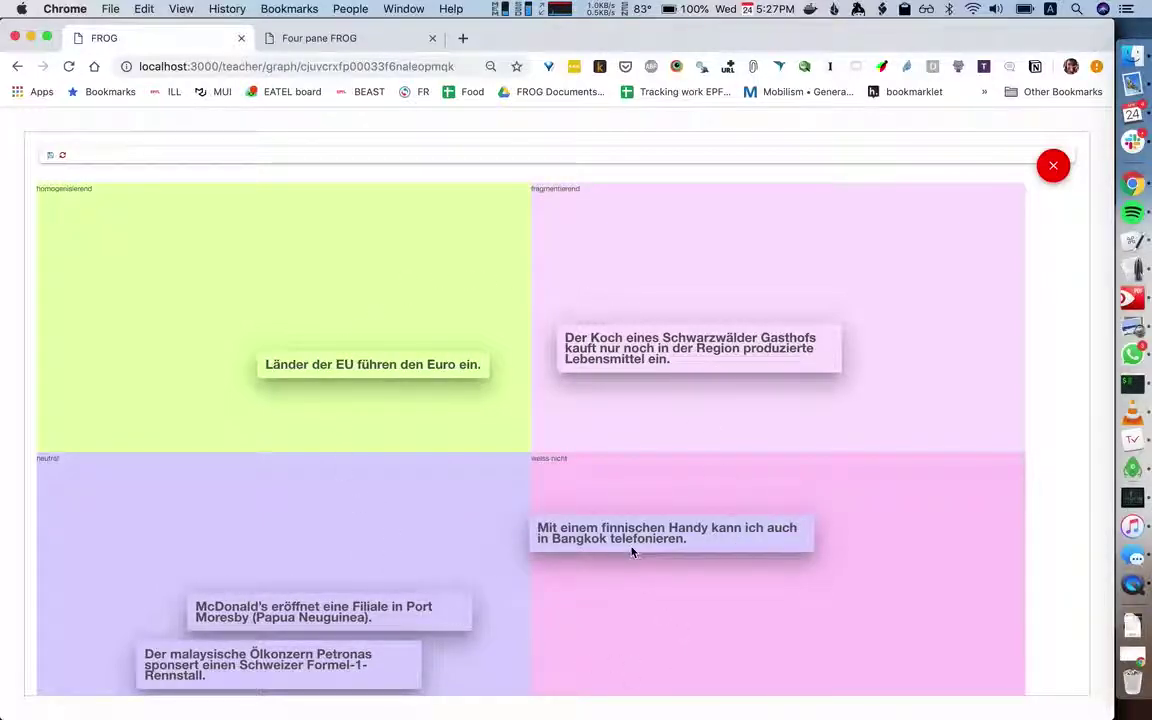
{"action": "left_click_drag", "start_coordinate": [633, 548], "coordinate": [658, 551]}
{"action": "left_click", "coordinate": [1053, 165]}
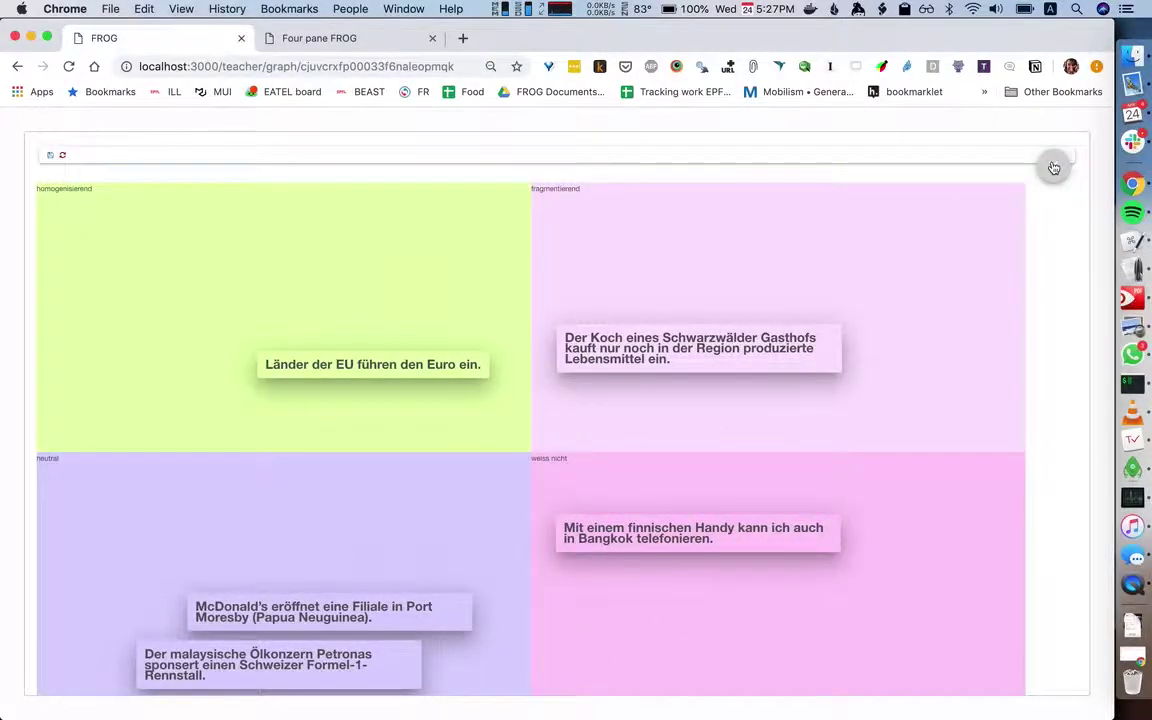